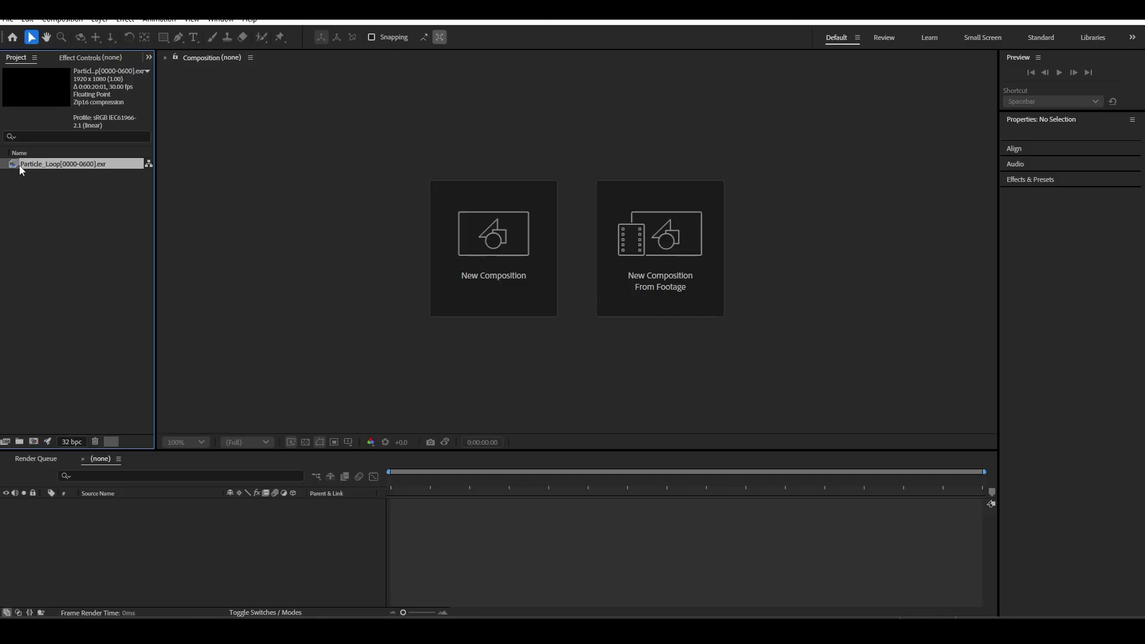
Play back the rendered particle vortex loop in Cinema 4D's Picture Viewer
{"action": "left_click_drag", "start_coordinate": [21, 170], "coordinate": [34, 442]}
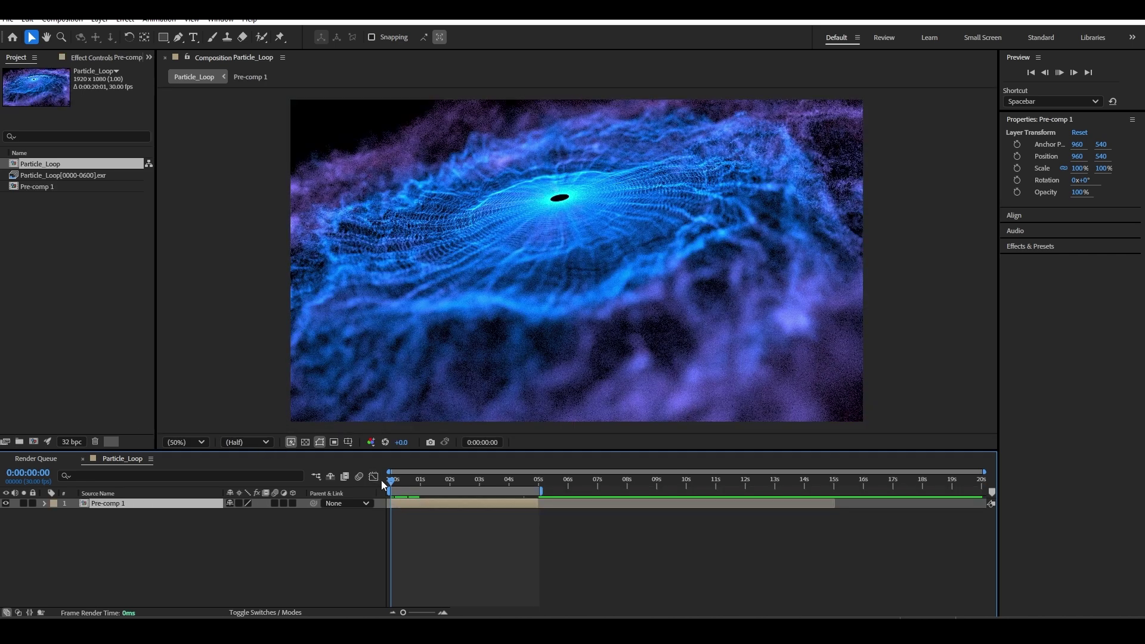
{"action": "key", "text": "space"}
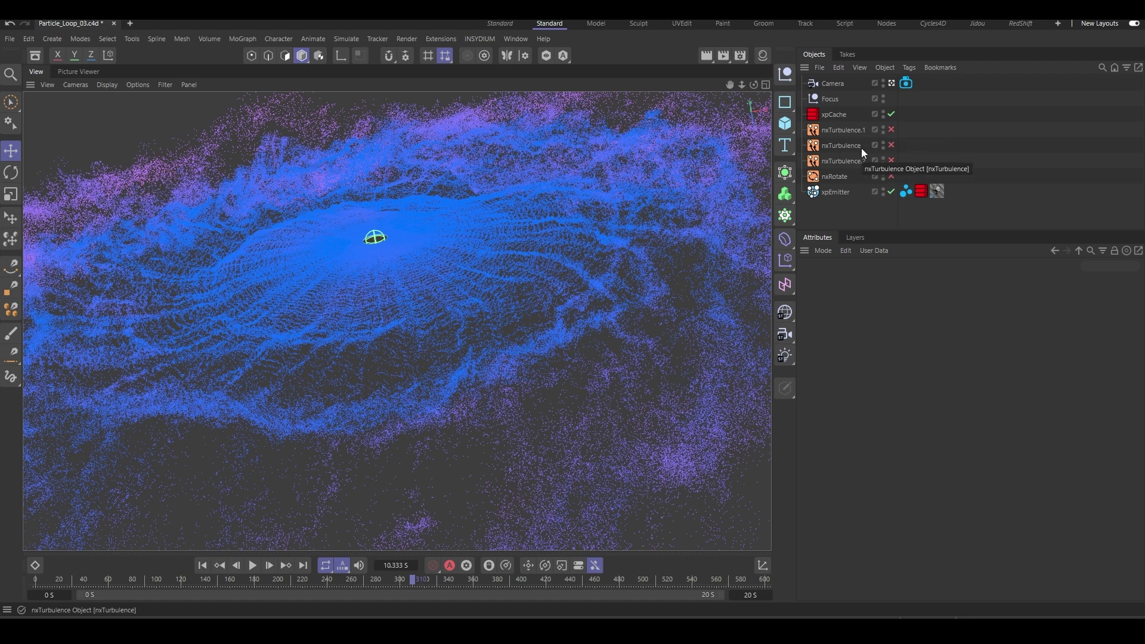
Inspect nxRotate's Rotate Speed-to-Age mapping, then scrub the 601-frame render back to about 5 seconds
{"action": "left_click", "coordinate": [832, 179]}
{"action": "left_click", "coordinate": [988, 283]}
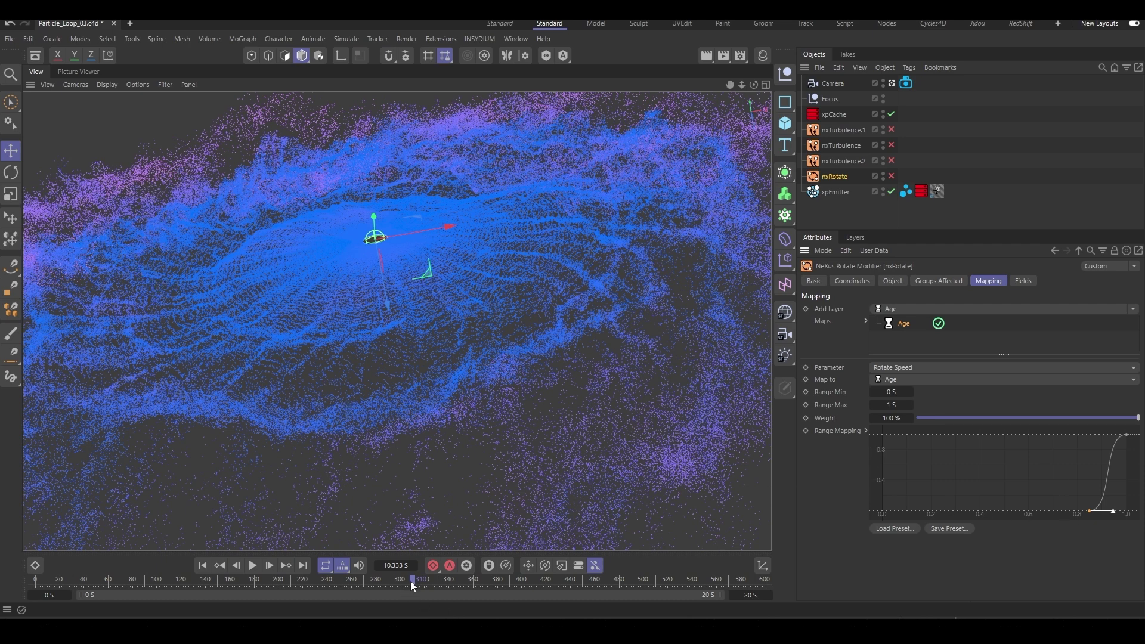
{"action": "left_click_drag", "start_coordinate": [416, 581], "coordinate": [446, 578]}
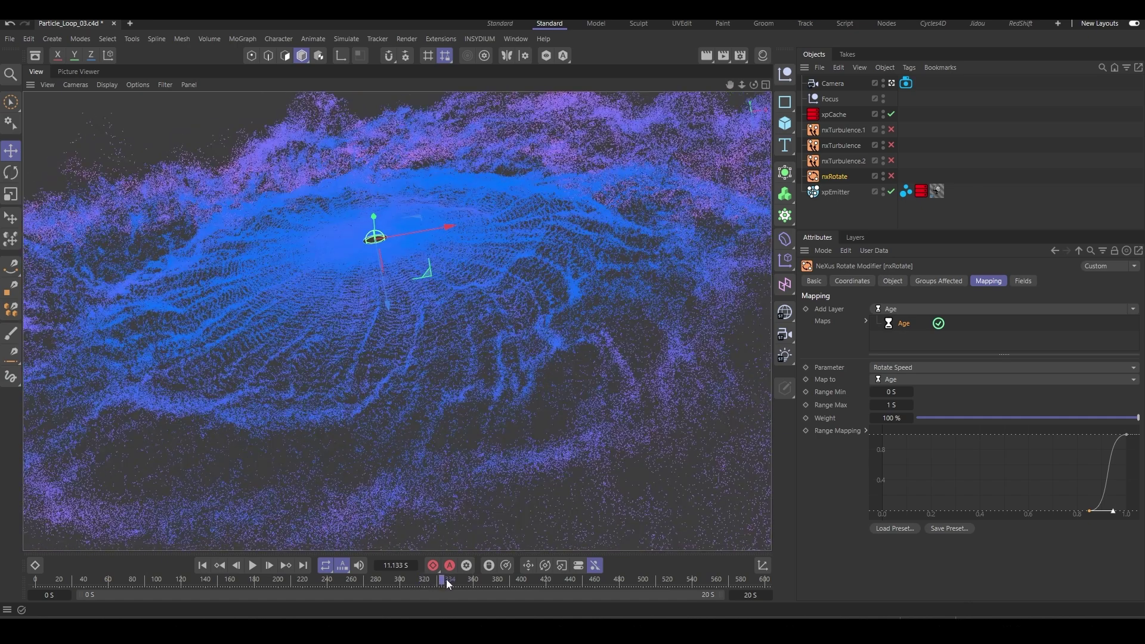
{"action": "left_click", "coordinate": [72, 73]}
{"action": "left_click_drag", "start_coordinate": [368, 514], "coordinate": [636, 514]}
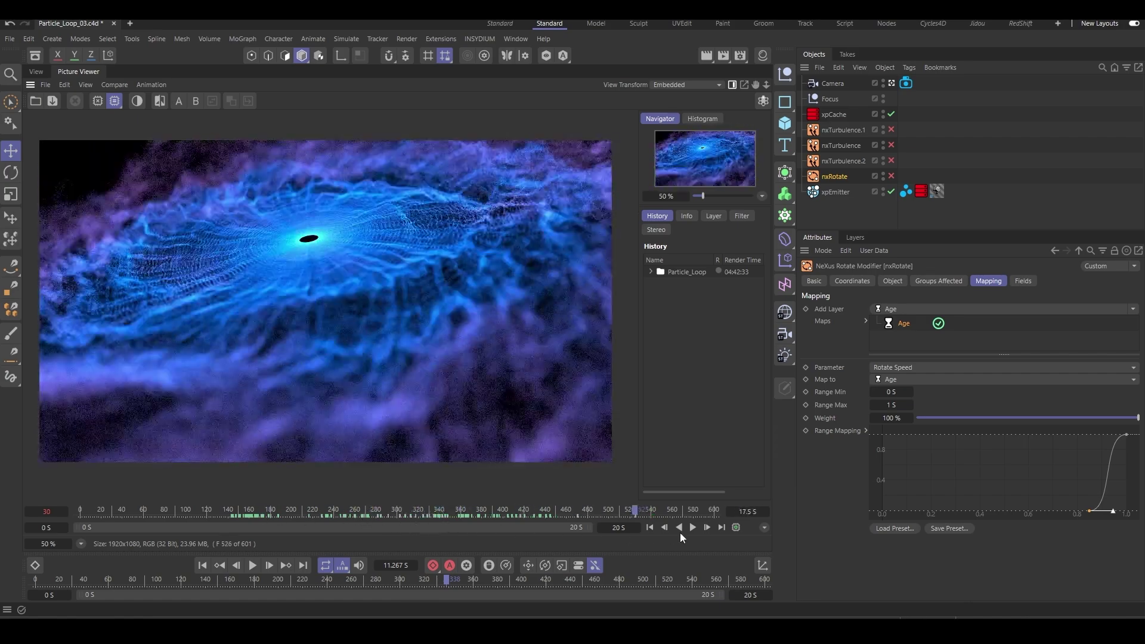
{"action": "left_click", "coordinate": [721, 527]}
{"action": "left_click_drag", "start_coordinate": [716, 517], "coordinate": [356, 513]}
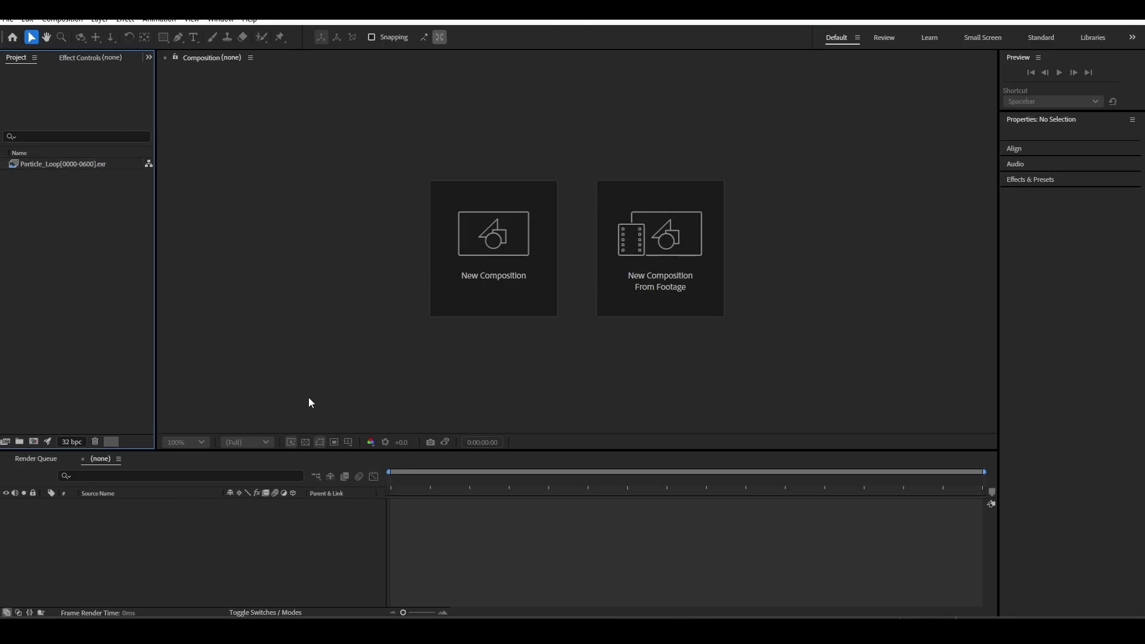
Build a Particle_Loop composition from the EXR sequence, scrub through it, and split the layer at 5 seconds
{"action": "left_click", "coordinate": [34, 168]}
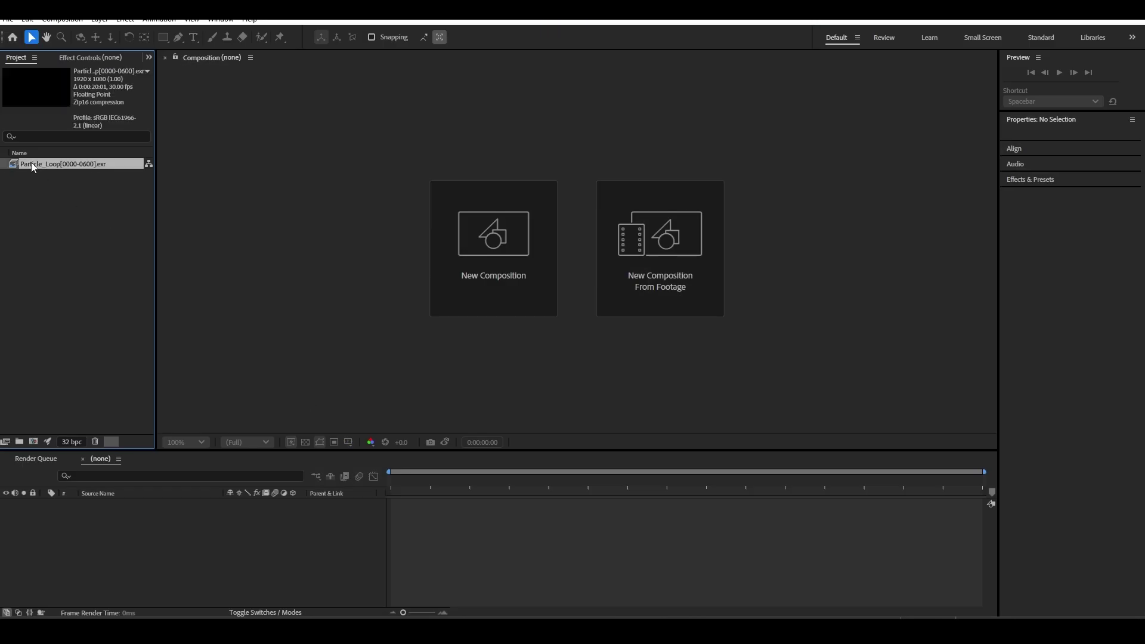
{"action": "left_click_drag", "start_coordinate": [15, 165], "coordinate": [34, 442]}
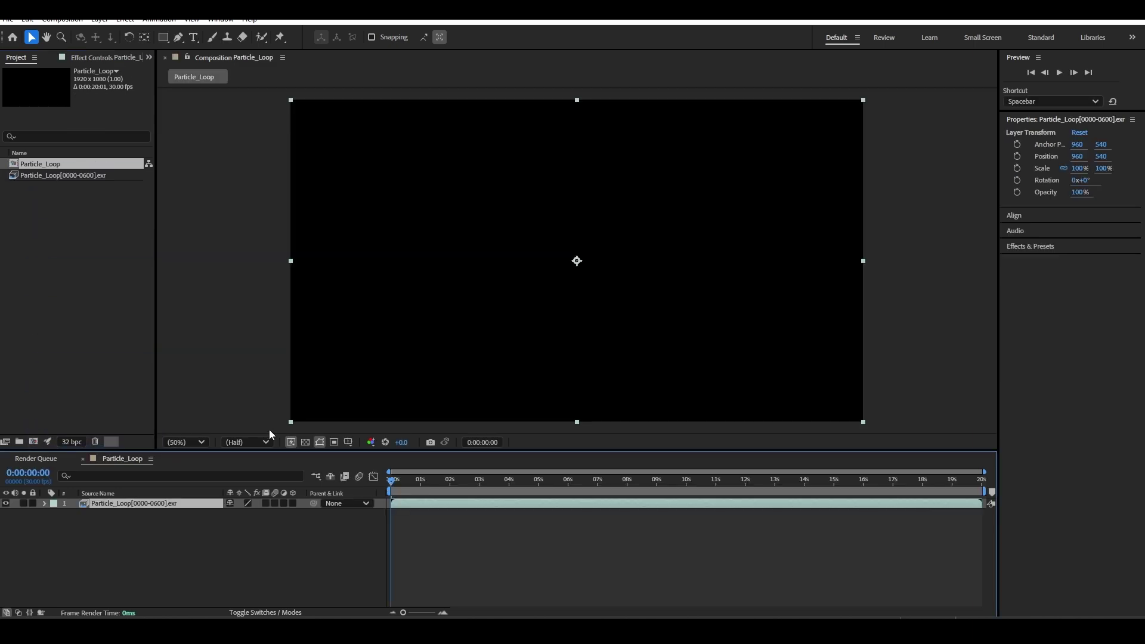
{"action": "left_click_drag", "start_coordinate": [446, 481], "coordinate": [538, 485]}
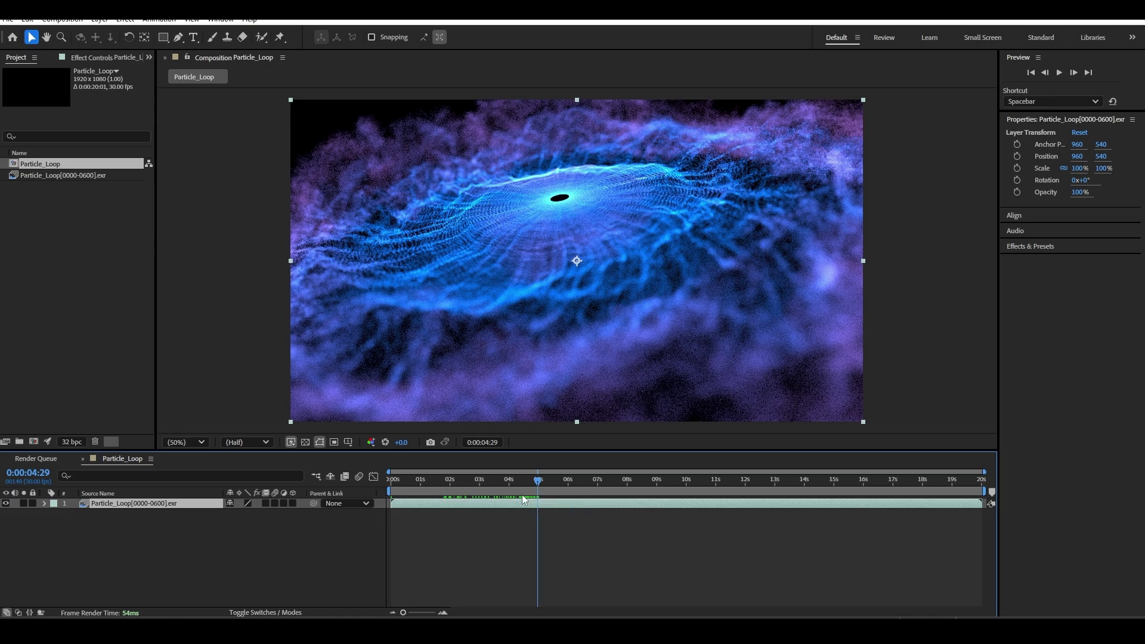
{"action": "mouse_move", "coordinate": [539, 486]}
{"action": "left_mouse_down"}
{"action": "mouse_move", "coordinate": [919, 484]}
{"action": "mouse_move", "coordinate": [871, 501]}
{"action": "mouse_move", "coordinate": [576, 509]}
{"action": "mouse_move", "coordinate": [539, 499]}
{"action": "left_mouse_up"}
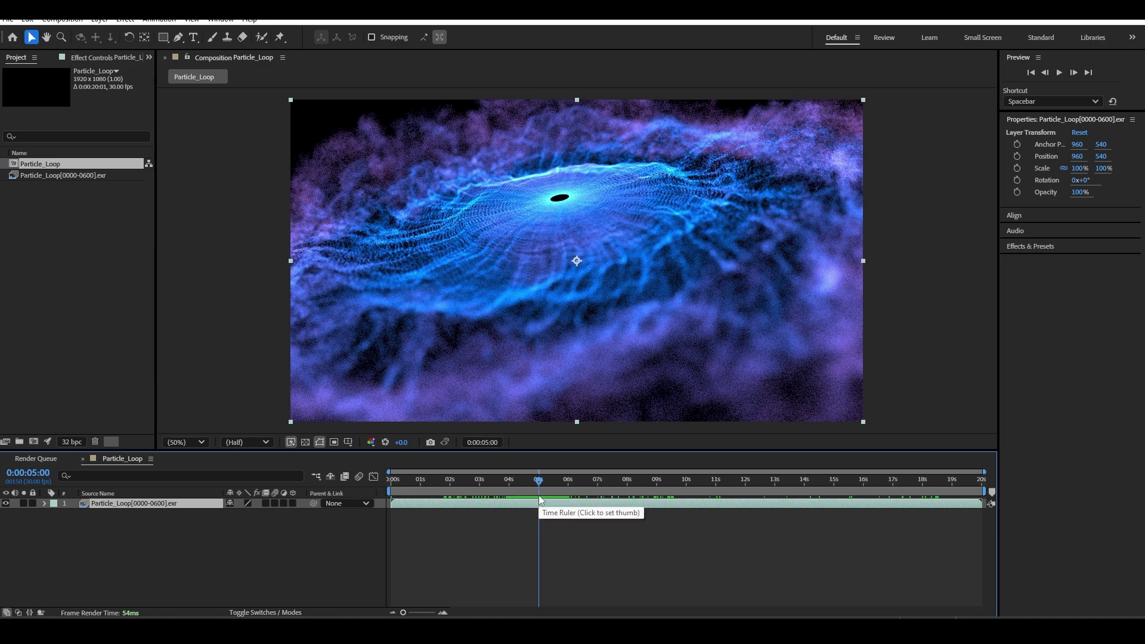
{"action": "key", "text": "ctrl+shift+d"}
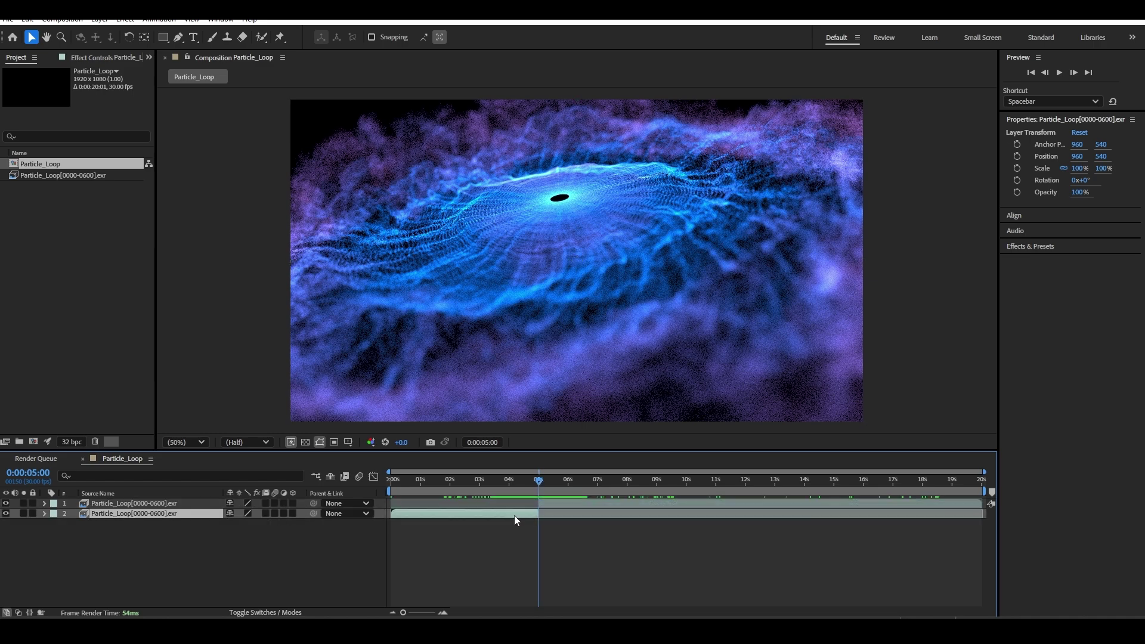
Delete the first five-second piece and move the remaining clip to start at 0 s
{"action": "key", "text": "Delete"}
{"action": "left_click_drag", "start_coordinate": [653, 501], "coordinate": [508, 514]}
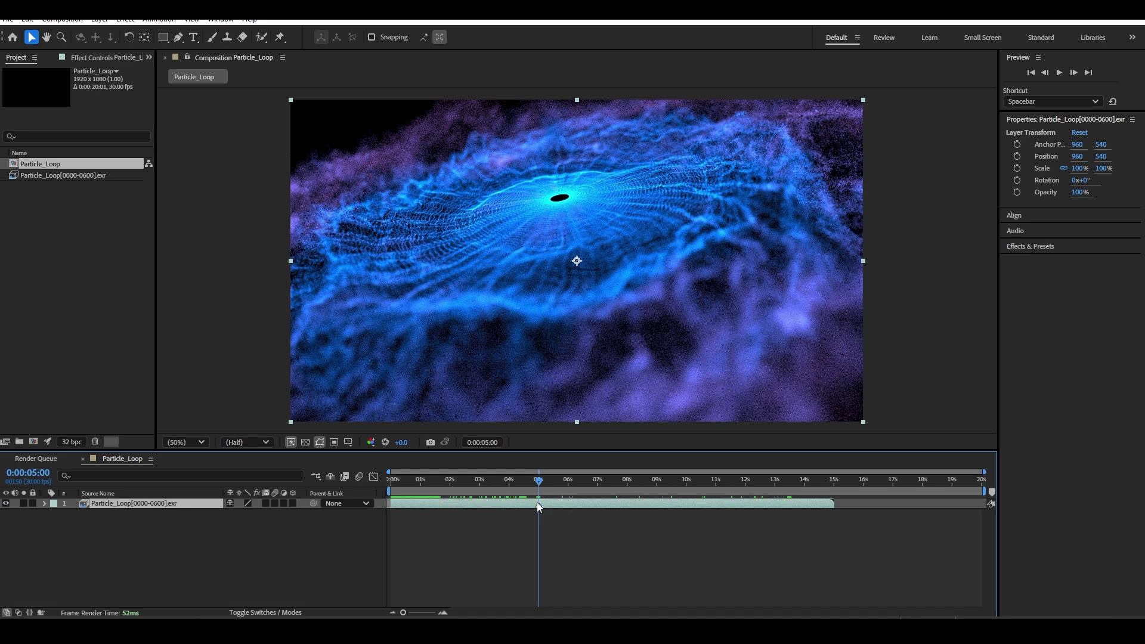
{"action": "left_click_drag", "start_coordinate": [543, 483], "coordinate": [689, 506]}
{"action": "key", "text": "Page_Up"}
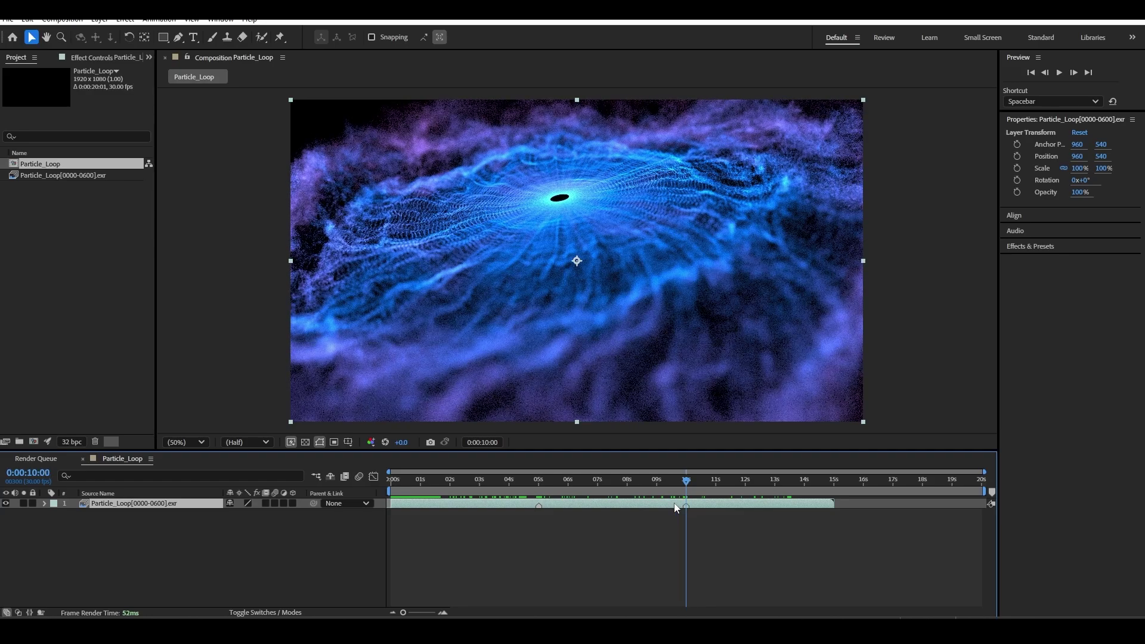
{"action": "left_click_drag", "start_coordinate": [539, 482], "coordinate": [688, 485]}
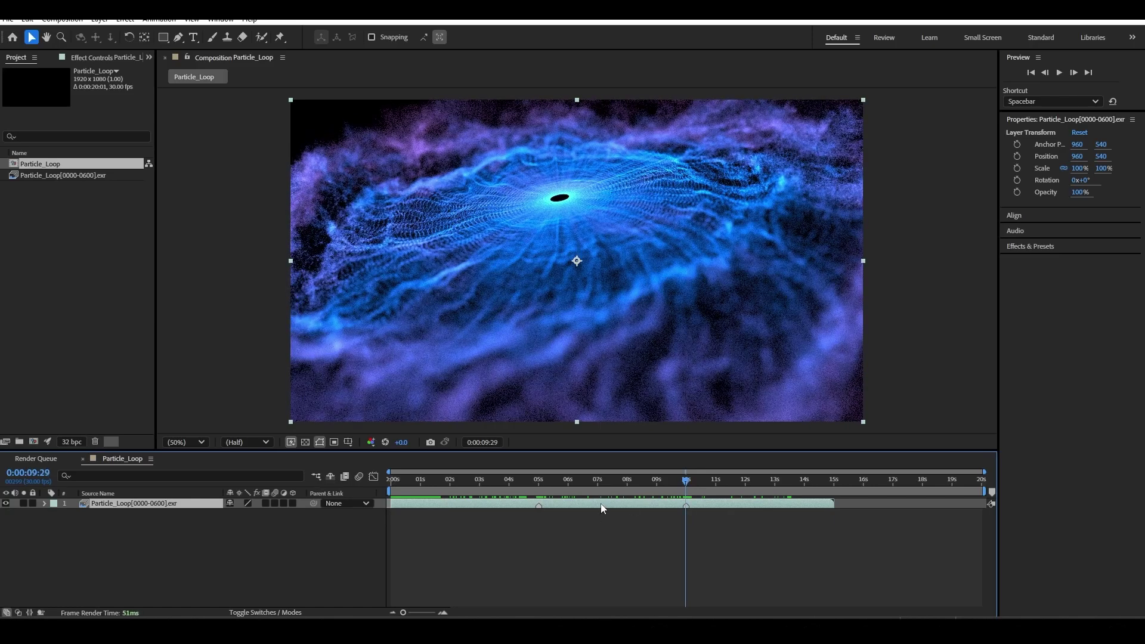
Duplicate the particle layer and shift the top copy to start at 5 seconds
{"action": "key", "text": "ctrl+d"}
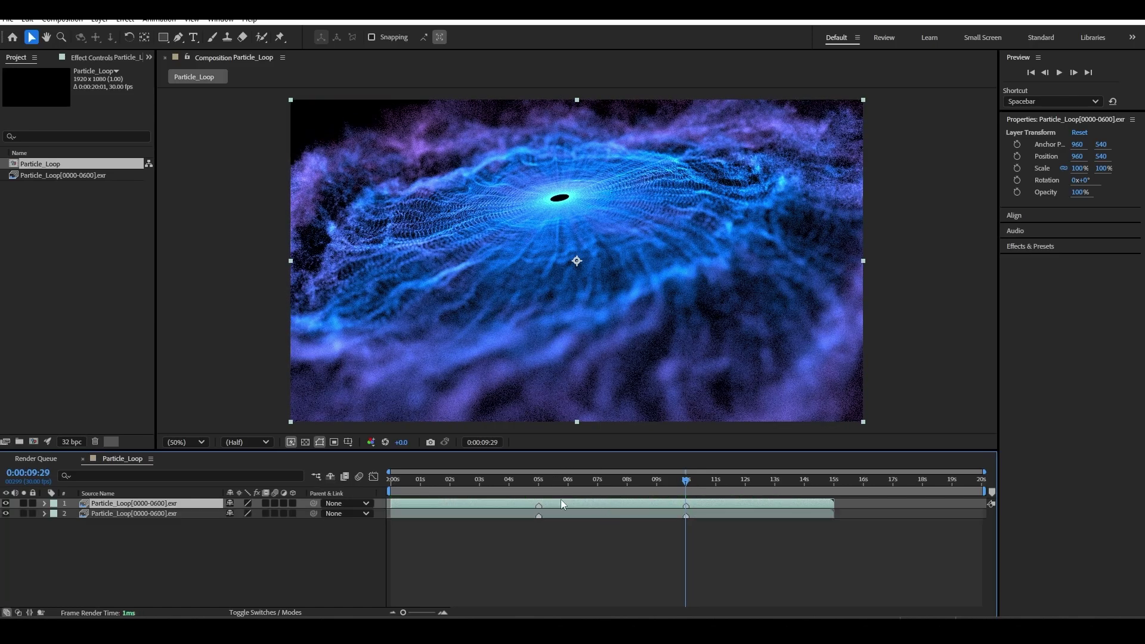
{"action": "left_click_drag", "start_coordinate": [559, 502], "coordinate": [561, 502]}
{"action": "key", "text": "ctrl+z"}
{"action": "left_click", "coordinate": [538, 479]}
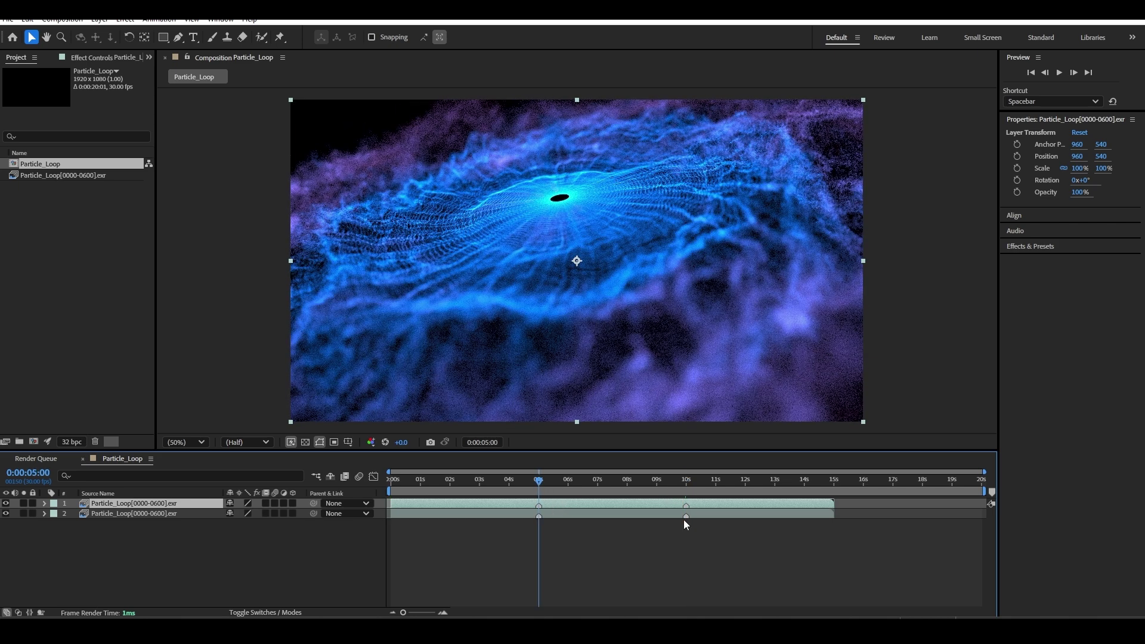
{"action": "left_click_drag", "start_coordinate": [461, 503], "coordinate": [602, 505]}
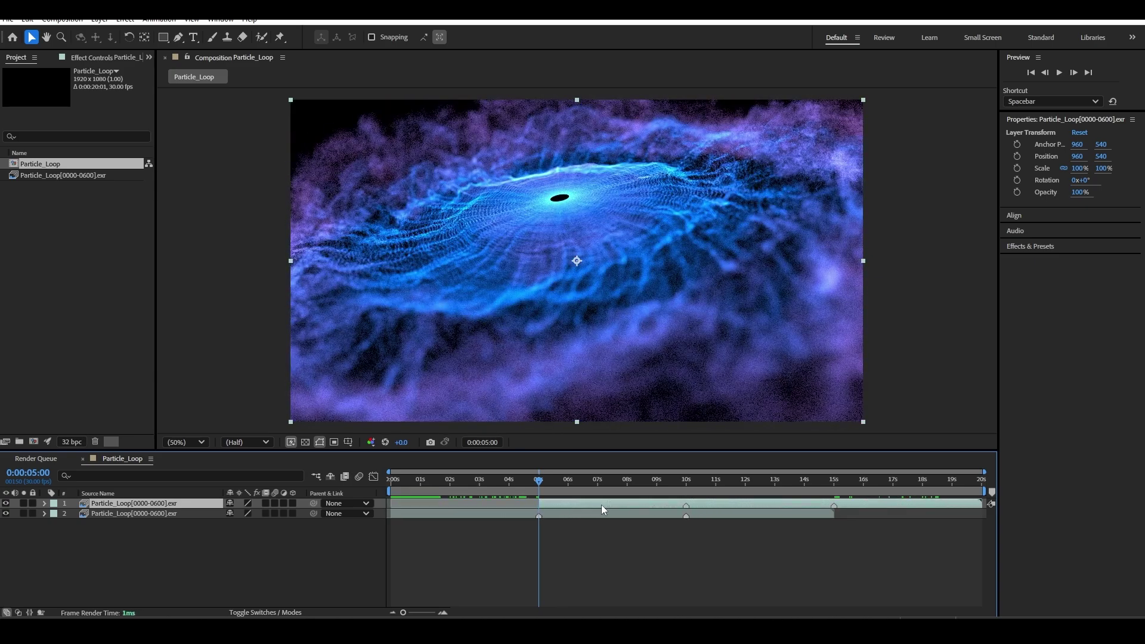
{"action": "left_click", "coordinate": [686, 480]}
{"action": "left_click_drag", "start_coordinate": [686, 482], "coordinate": [539, 492]}
Keyframe the top layer's Opacity at 0% at 5 s and 100% at 10 s, then scrub back to check
{"action": "key", "text": "t"}
{"action": "left_click", "coordinate": [235, 514]}
{"action": "type", "text": "00"}
{"action": "key", "text": "Return"}
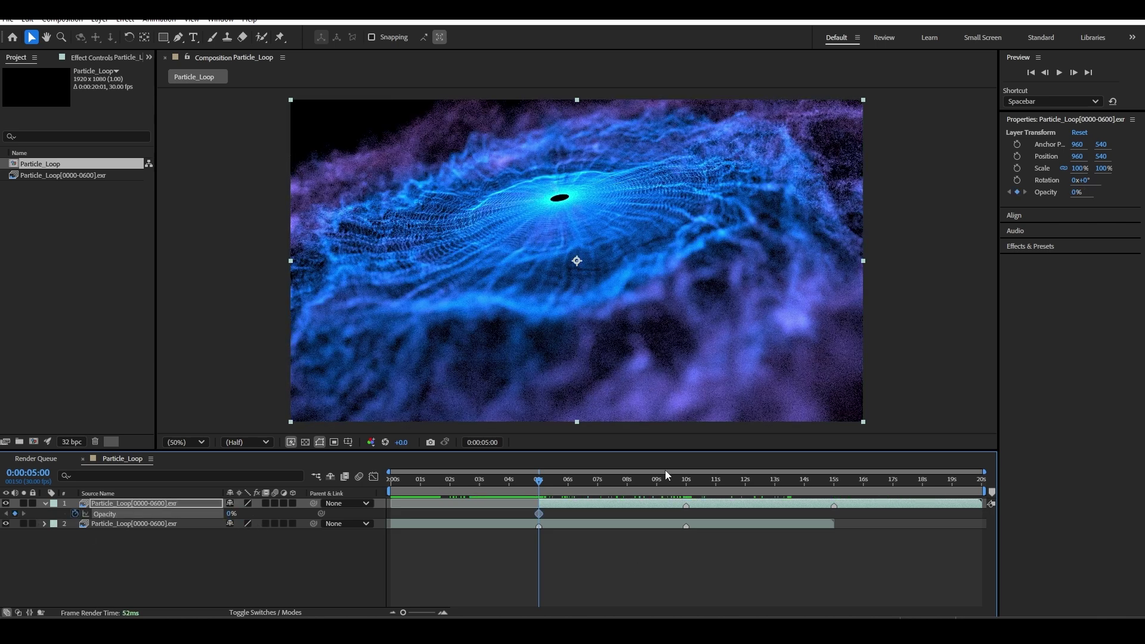
{"action": "left_click", "coordinate": [686, 481]}
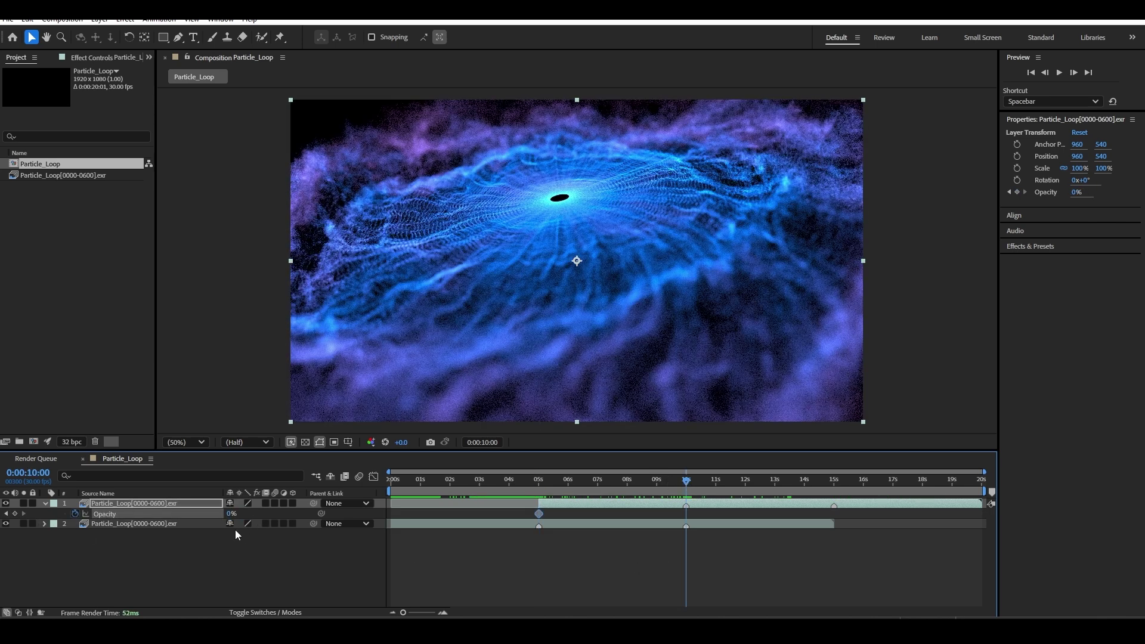
{"action": "left_click_drag", "start_coordinate": [228, 517], "coordinate": [343, 532]}
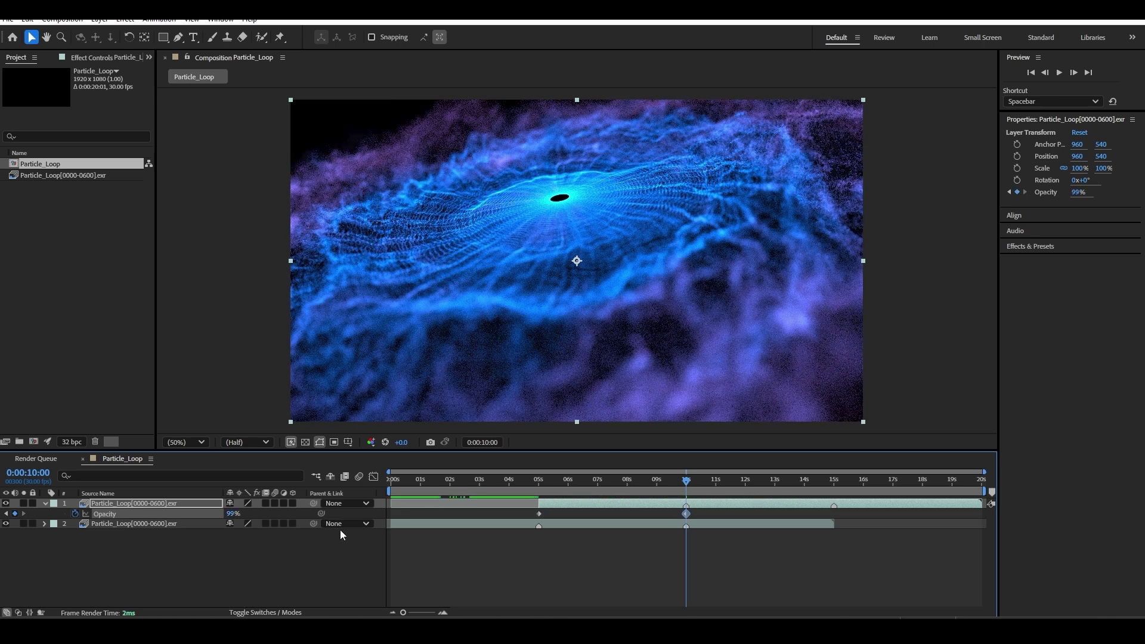
{"action": "left_click_drag", "start_coordinate": [233, 516], "coordinate": [238, 516]}
{"action": "left_click", "coordinate": [263, 556]}
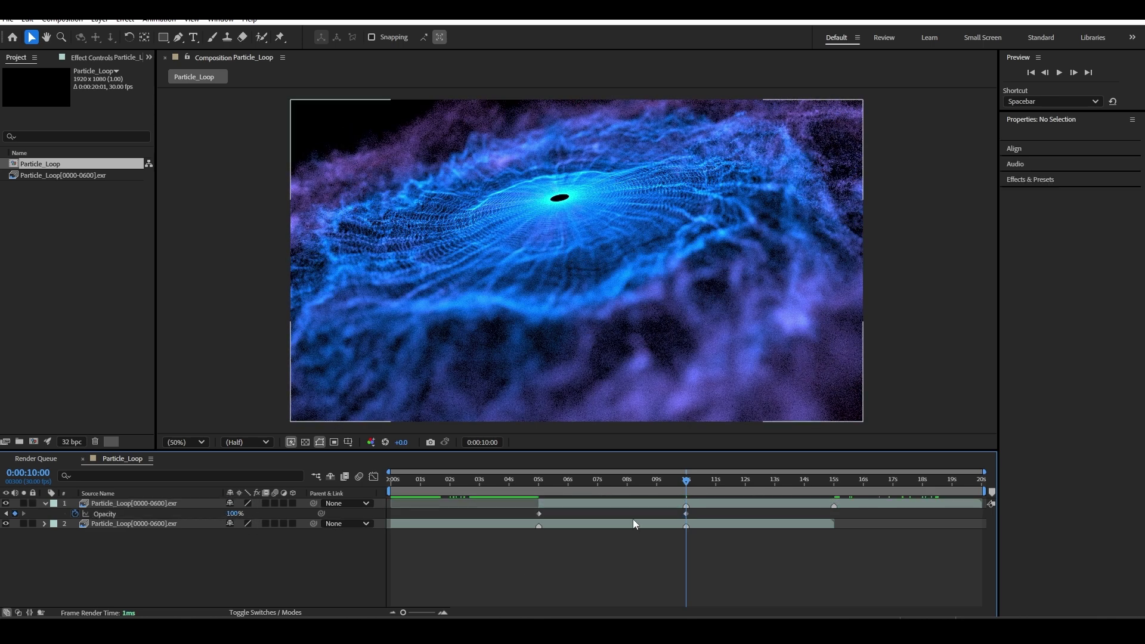
{"action": "left_click_drag", "start_coordinate": [687, 482], "coordinate": [547, 495]}
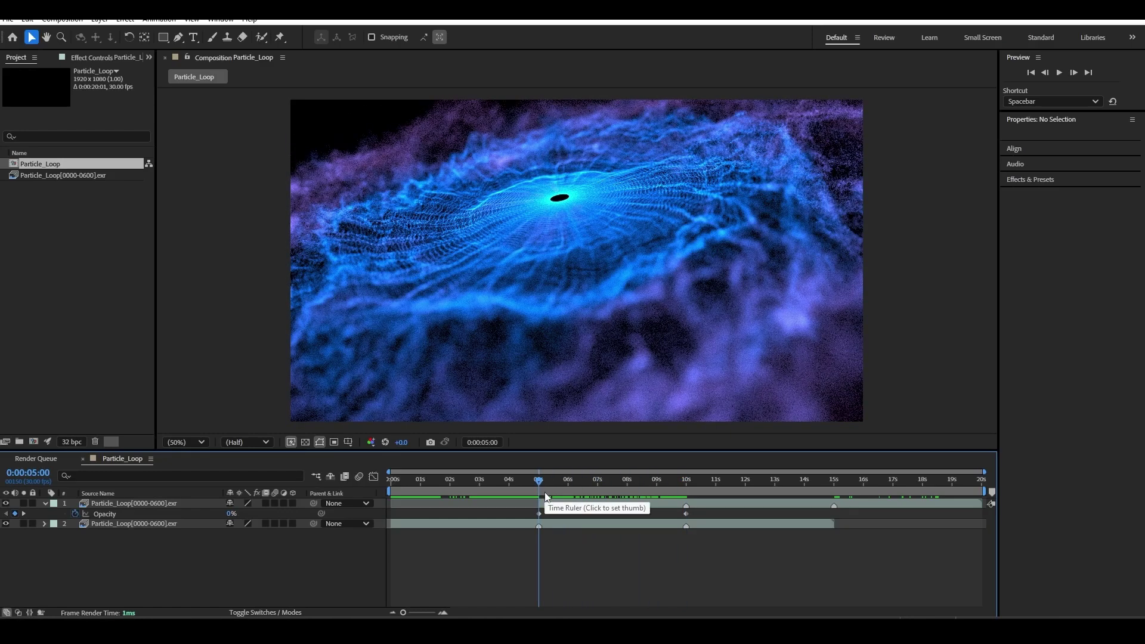
Set the work area to the 5–10 second overlap and preview the crossfade
{"action": "key", "text": "b"}
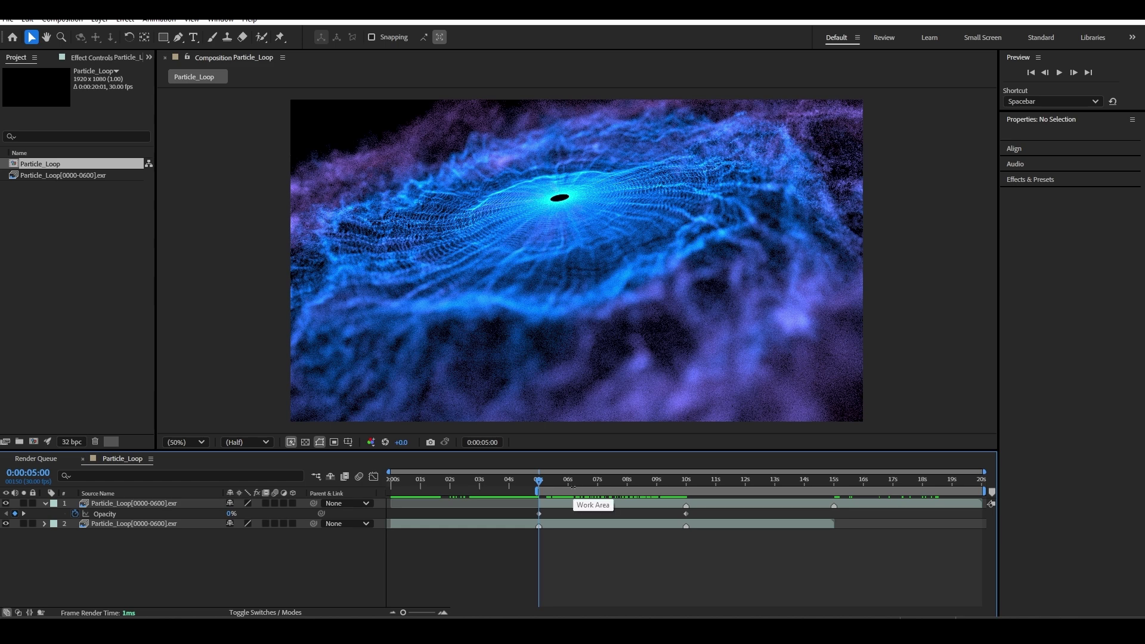
{"action": "key", "text": "k"}
{"action": "key", "text": "n"}
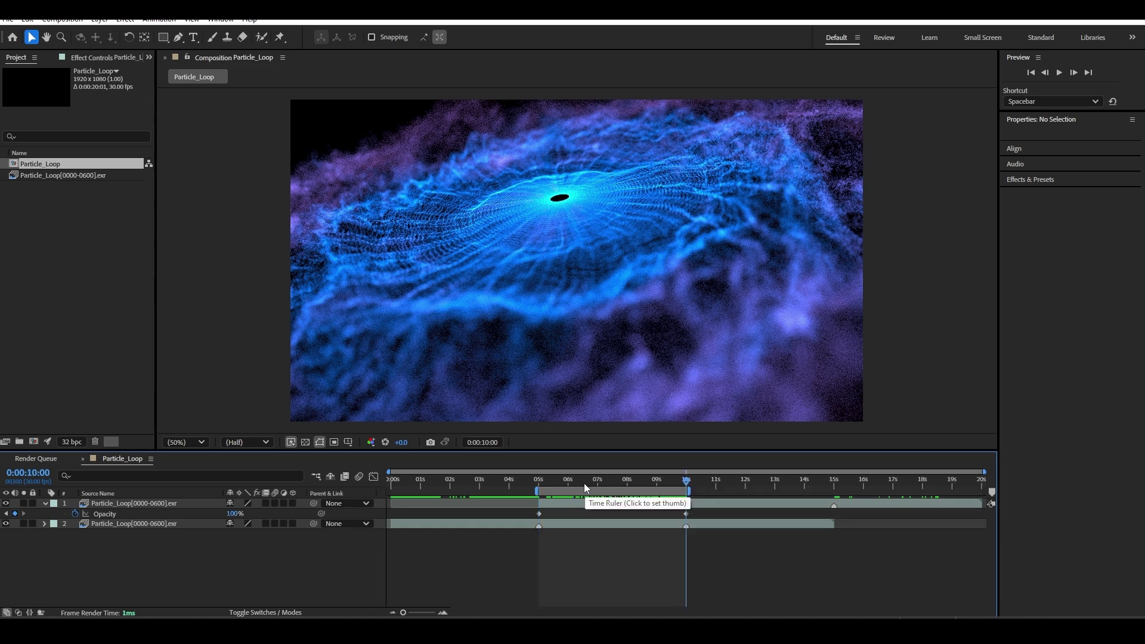
{"action": "left_click_drag", "start_coordinate": [584, 481], "coordinate": [546, 491]}
{"action": "key", "text": "space"}
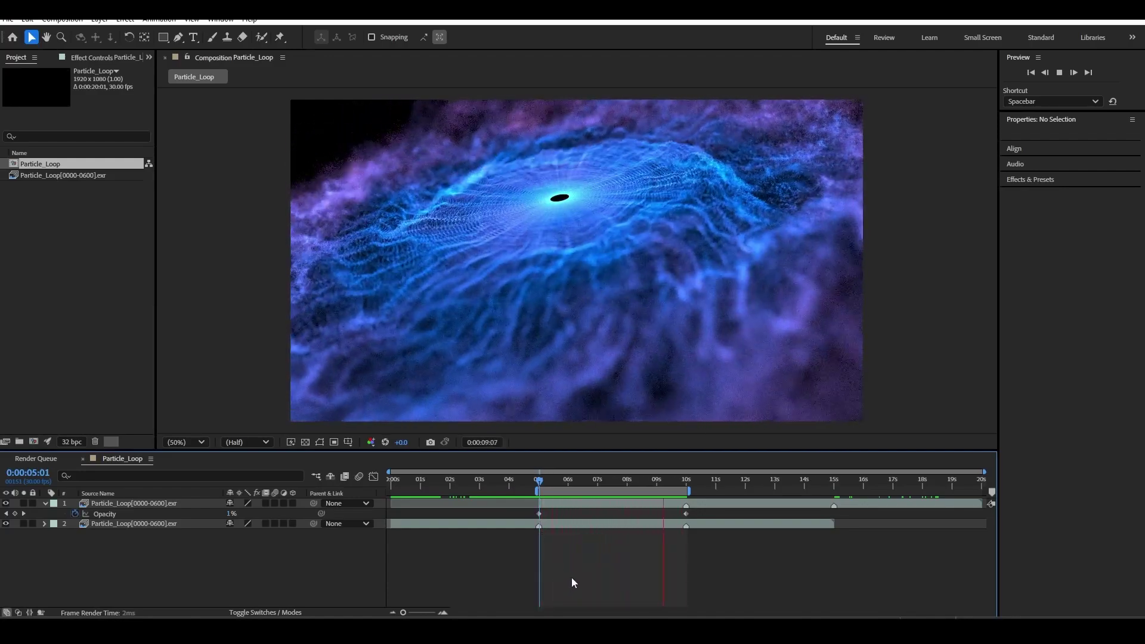
{"action": "key", "text": "space"}
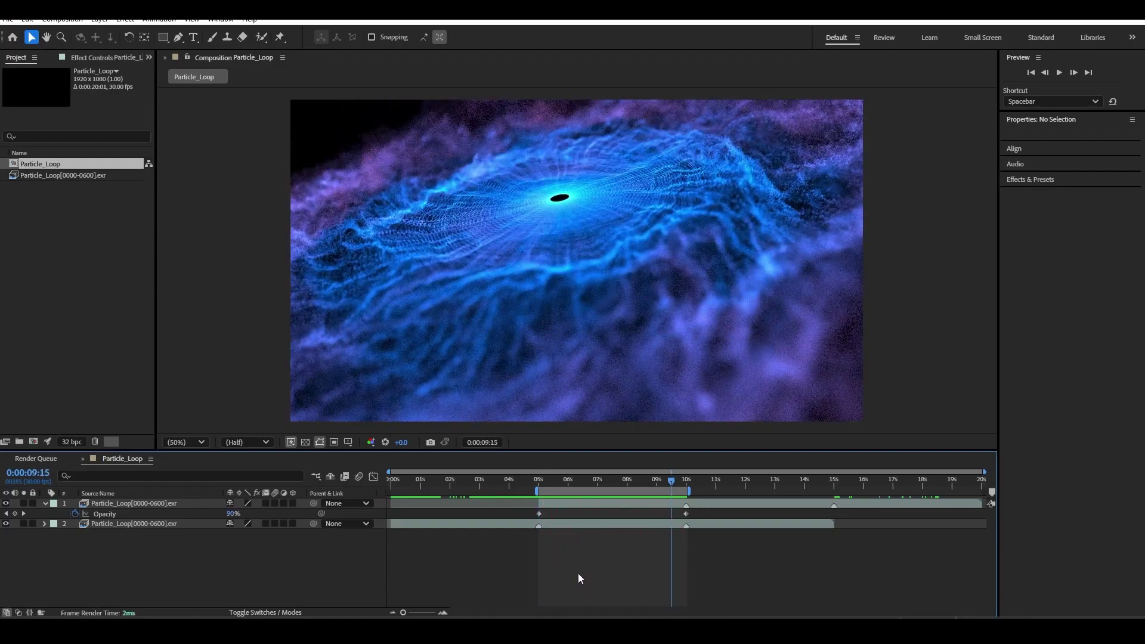
Collapse the top layer's properties and select both render layers
{"action": "left_click", "coordinate": [45, 503]}
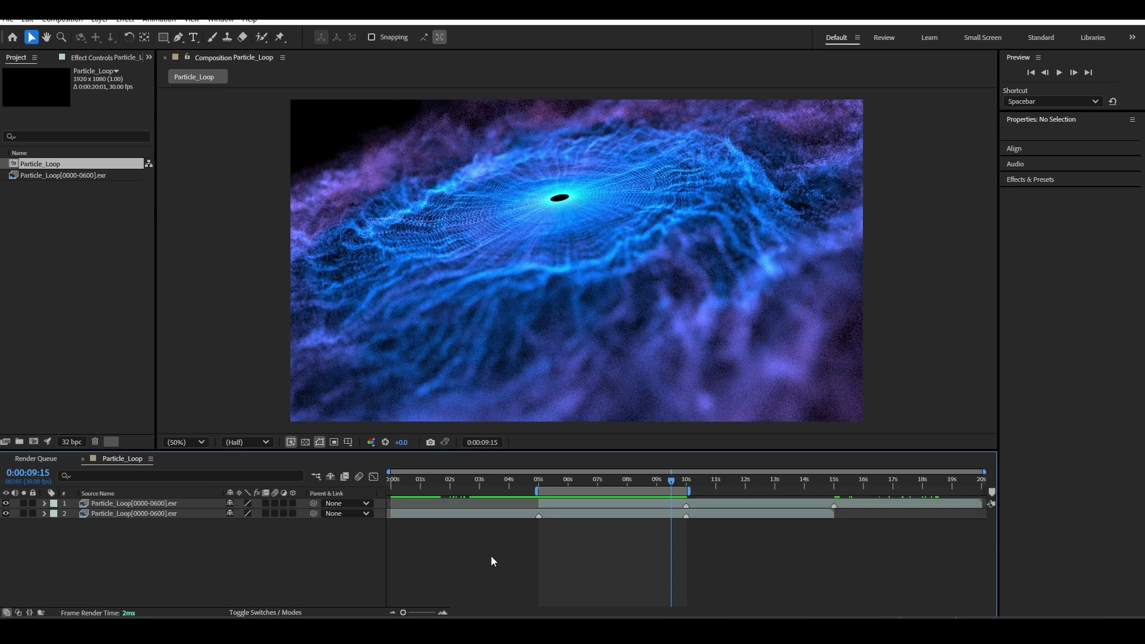
{"action": "left_click", "coordinate": [588, 505]}
{"action": "left_click", "coordinate": [587, 515], "text": "shift"}
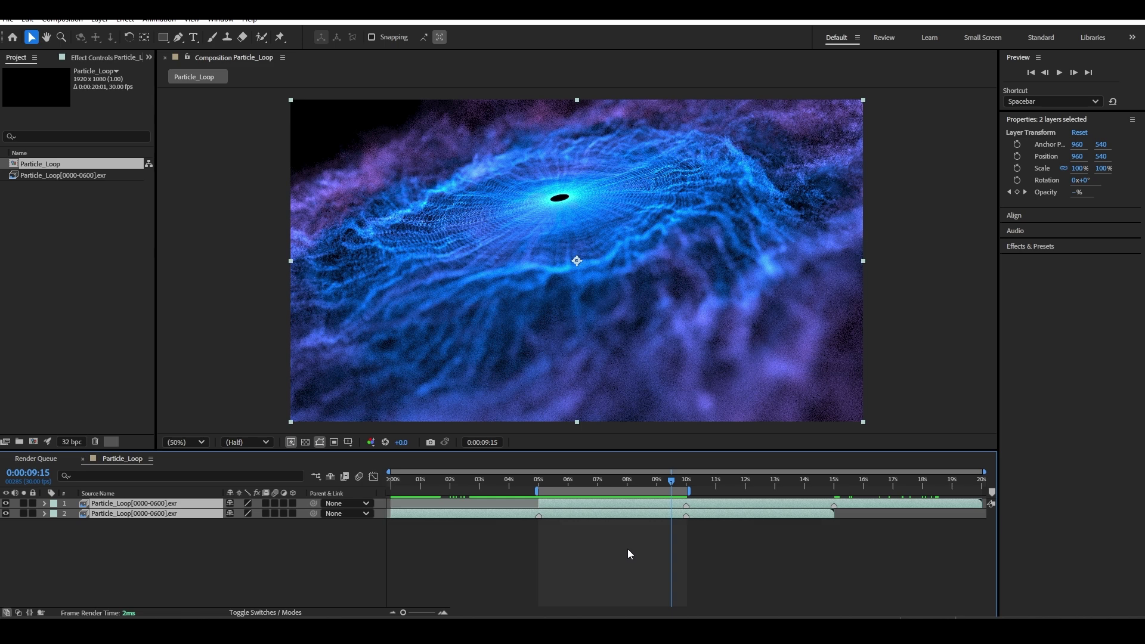
Nest the two render layers as Pre-comp 1, then cut that layer at the 10-second mark
{"action": "key", "text": "ctrl+shift+c"}
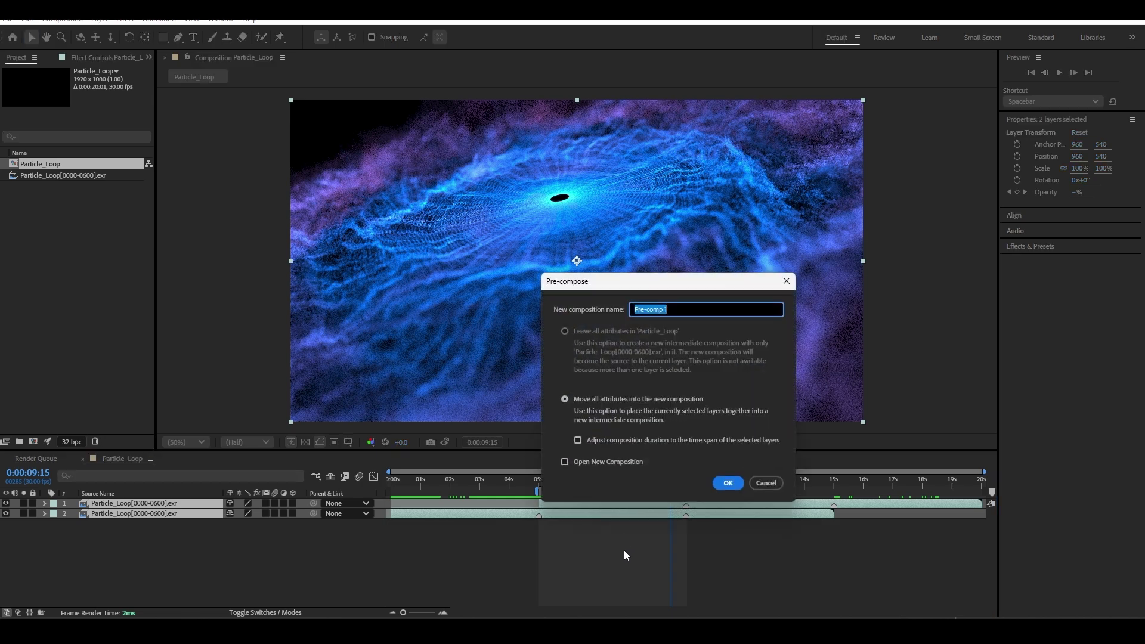
{"action": "left_click", "coordinate": [728, 484]}
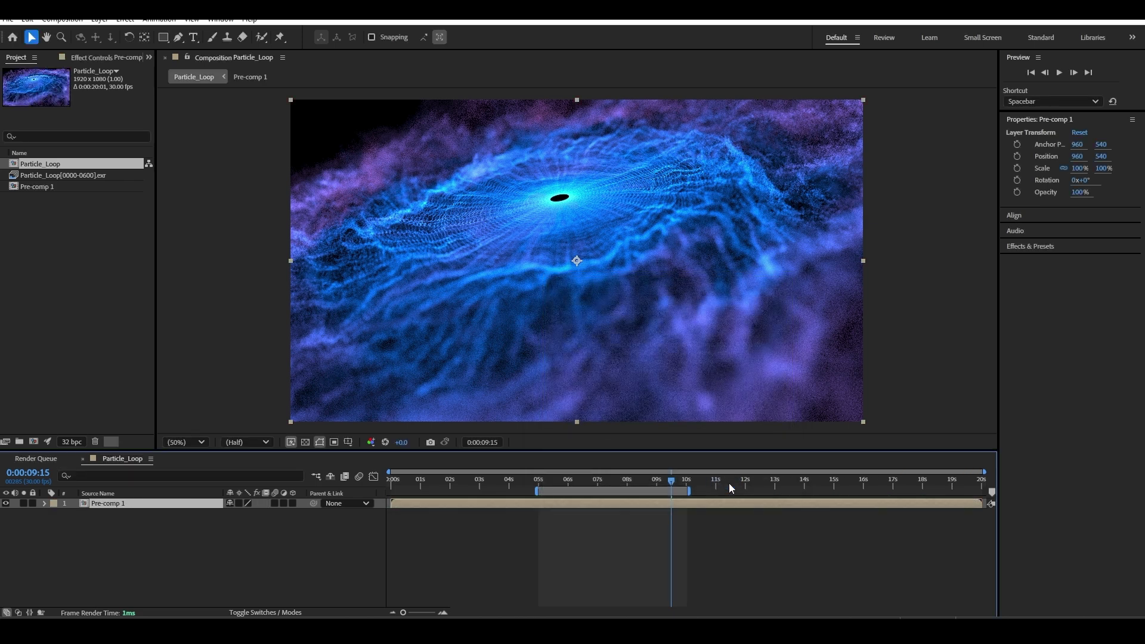
{"action": "left_click", "coordinate": [539, 480]}
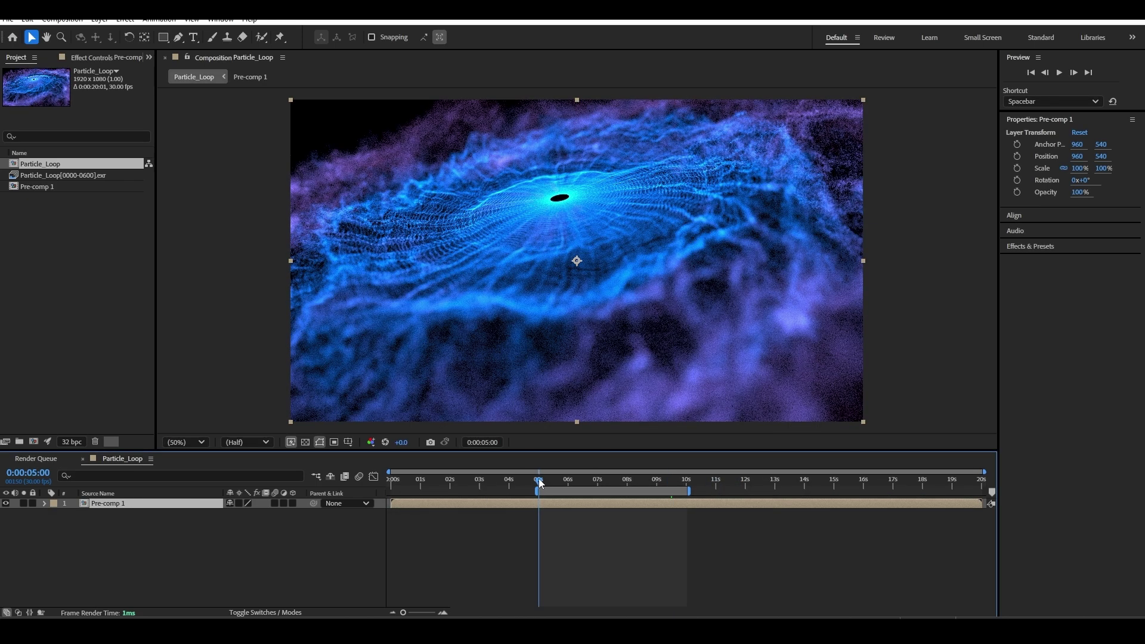
{"action": "left_click", "coordinate": [521, 516]}
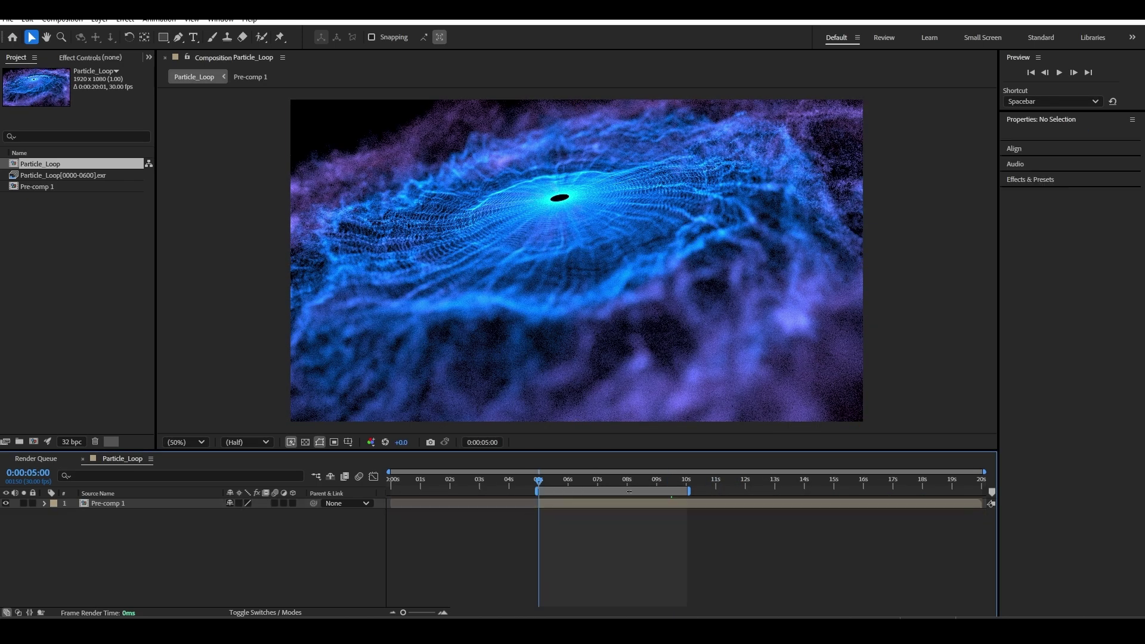
{"action": "left_click", "coordinate": [685, 482]}
{"action": "left_click", "coordinate": [696, 505]}
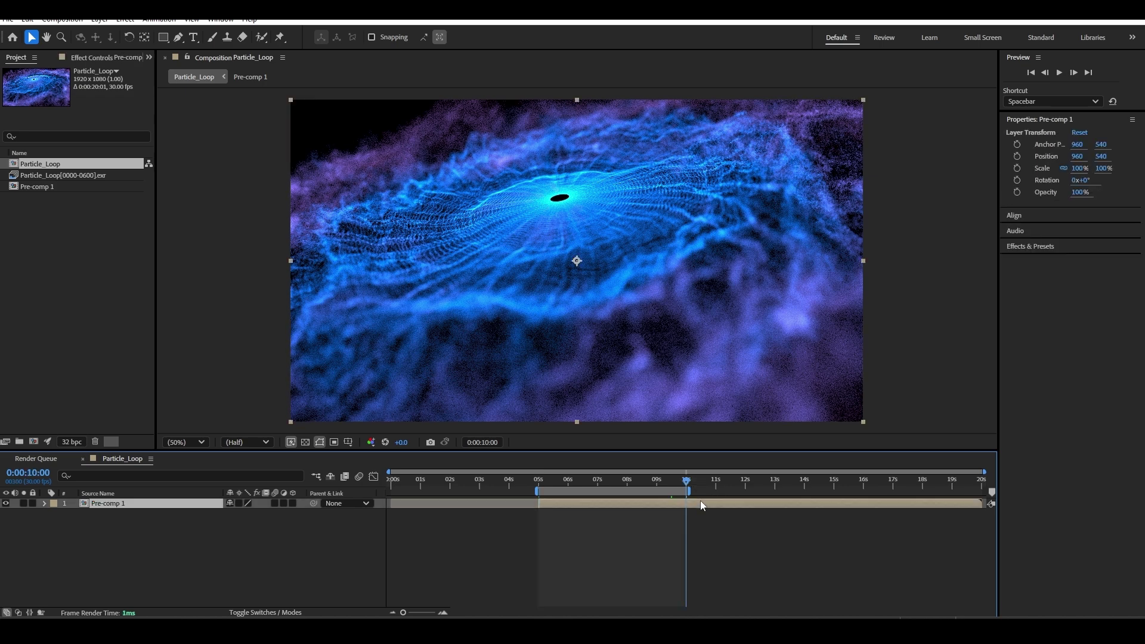
{"action": "key", "text": "ctrl+shift+d"}
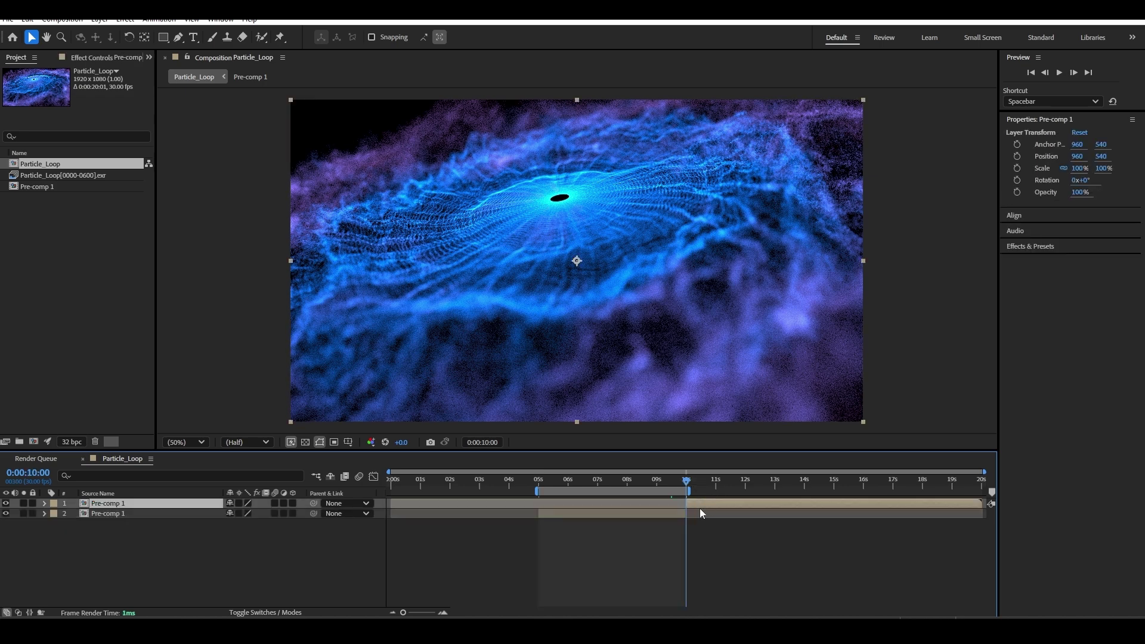
Delete the post-cut piece, move Pre-comp 1 to 0 s, and preview the 0–5 s work area
{"action": "key", "text": "Delete"}
{"action": "left_click_drag", "start_coordinate": [596, 502], "coordinate": [453, 513]}
{"action": "left_click_drag", "start_coordinate": [558, 492], "coordinate": [421, 494]}
{"action": "key", "text": "space"}
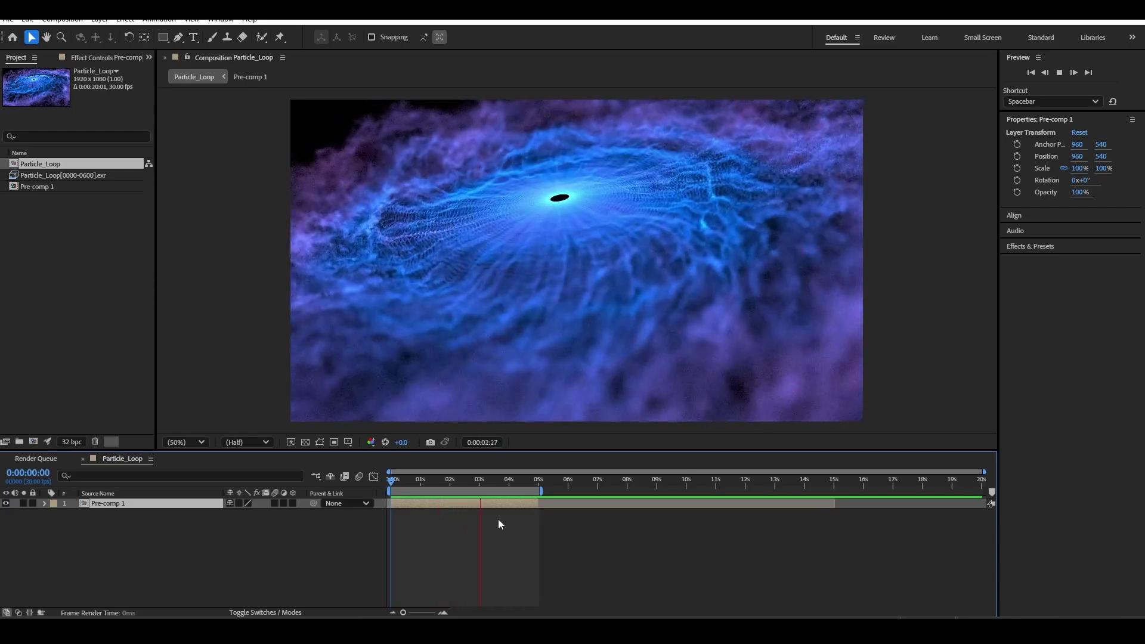
{"action": "key", "text": "space"}
{"action": "left_click", "coordinate": [291, 545]}
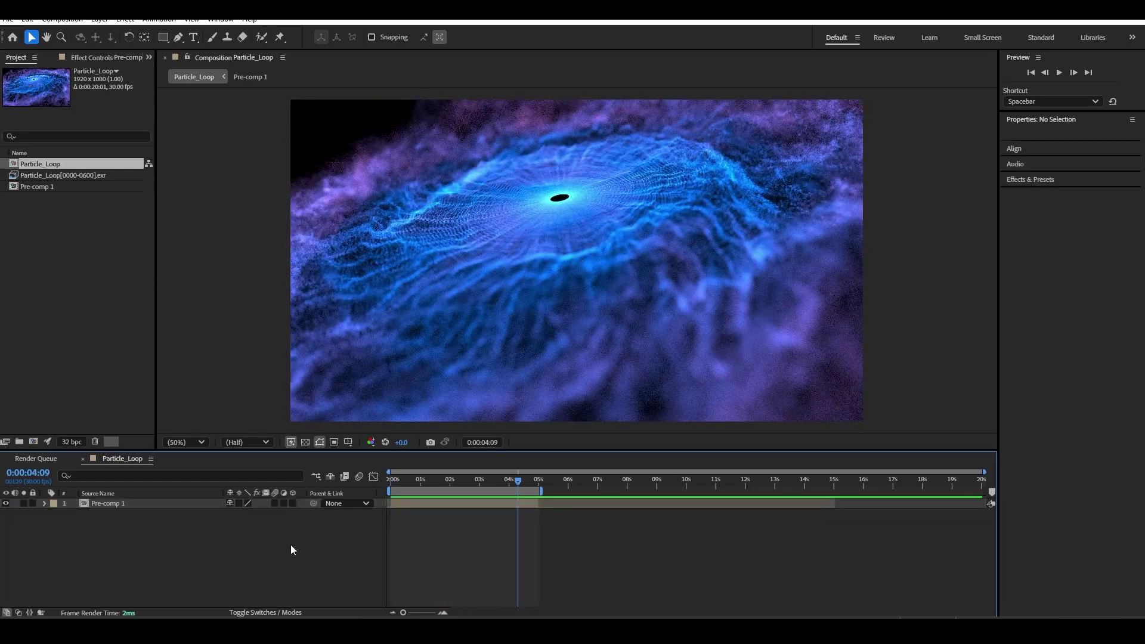
Apply Curves to Pre-comp 1 with an S-curve darkening shadows and brightening highlights, then preview from 0 s
{"action": "right_click", "coordinate": [433, 503]}
{"action": "mouse_move", "coordinate": [501, 322]}
{"action": "mouse_move", "coordinate": [635, 442]}
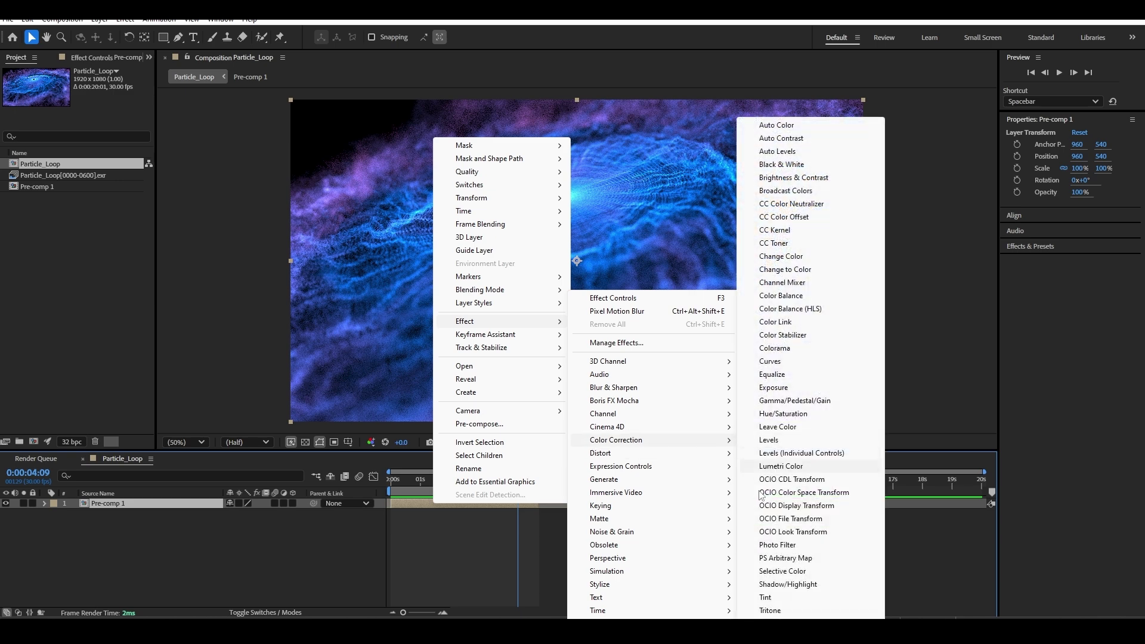
{"action": "left_click", "coordinate": [782, 362]}
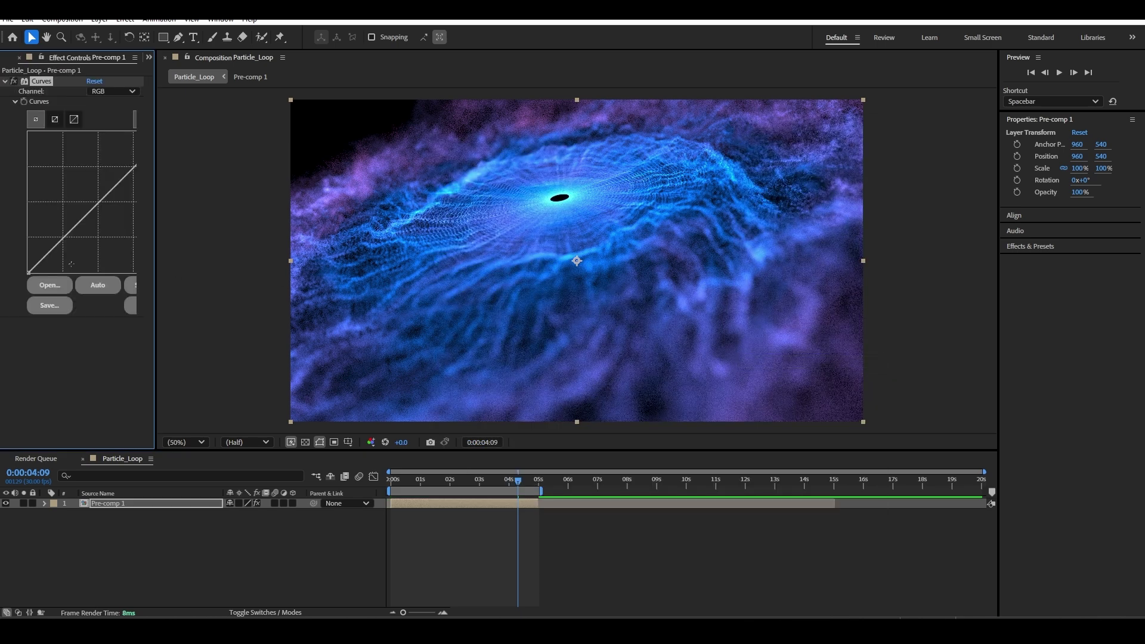
{"action": "left_click_drag", "start_coordinate": [63, 251], "coordinate": [66, 247]}
{"action": "left_click_drag", "start_coordinate": [122, 190], "coordinate": [203, 177]}
{"action": "left_click_drag", "start_coordinate": [65, 250], "coordinate": [65, 248]}
{"action": "left_click_drag", "start_coordinate": [517, 481], "coordinate": [373, 483]}
{"action": "key", "text": "space"}
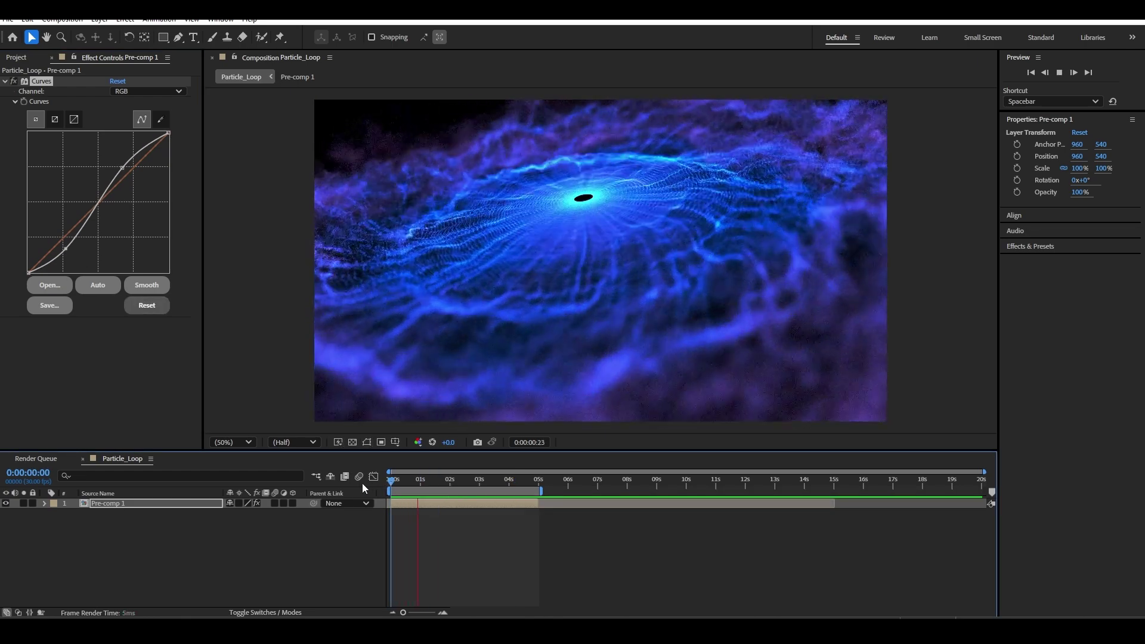